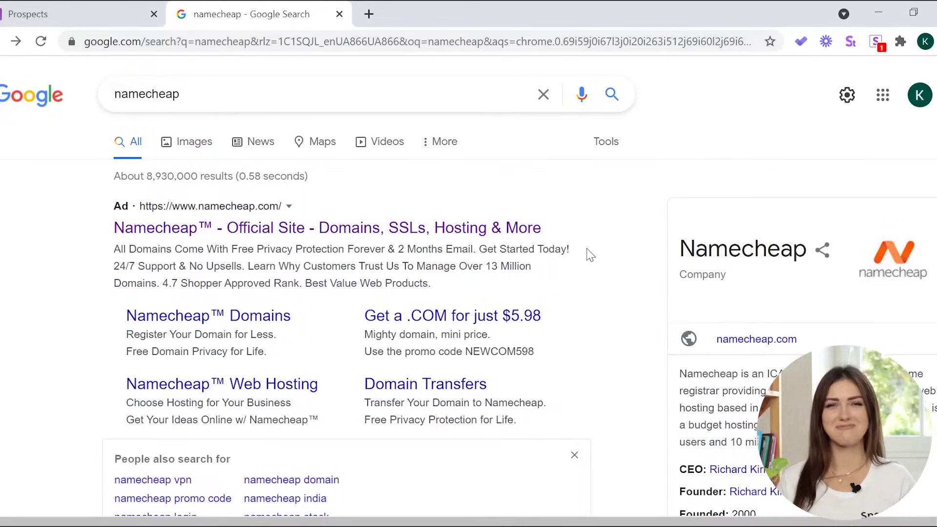
Open Namecheap's sign-up form and enter a username, a password and its confirmation.
click(522, 231)
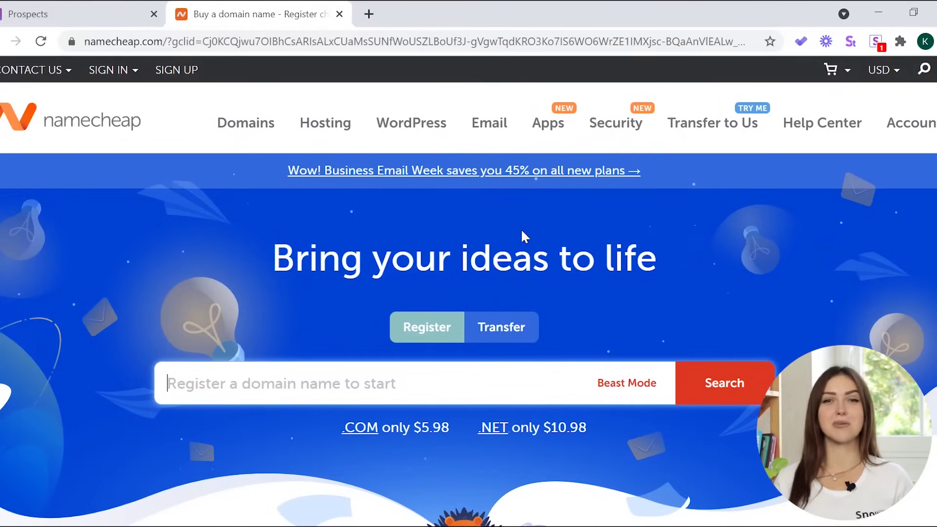
click(177, 75)
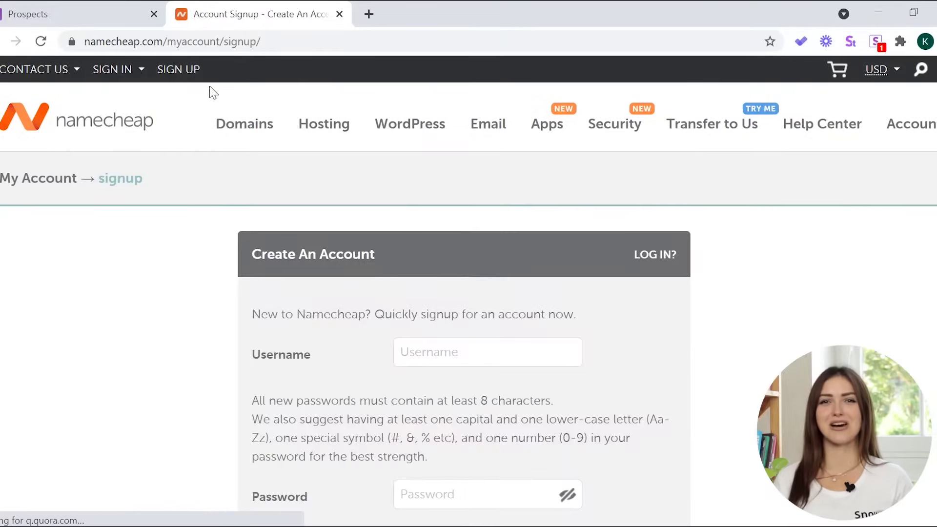
click(456, 354)
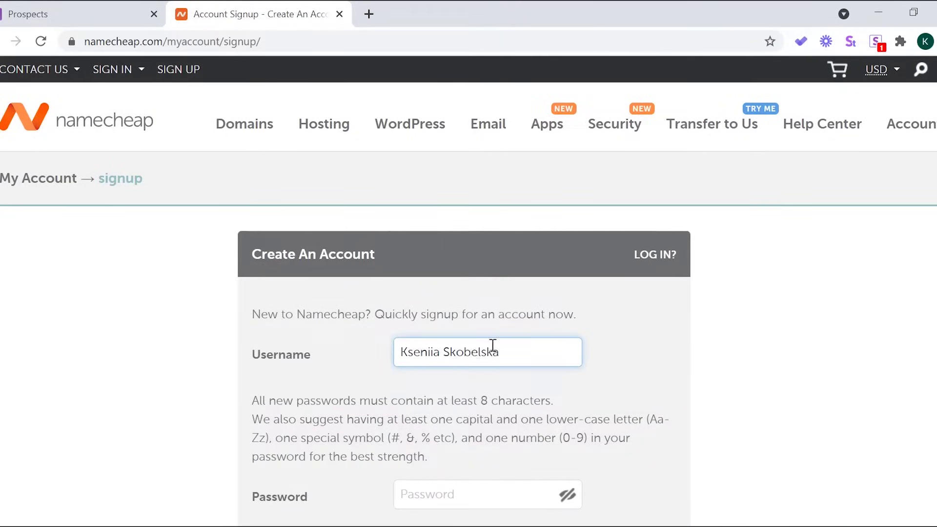
scroll(493, 345, down, 3)
click(460, 356)
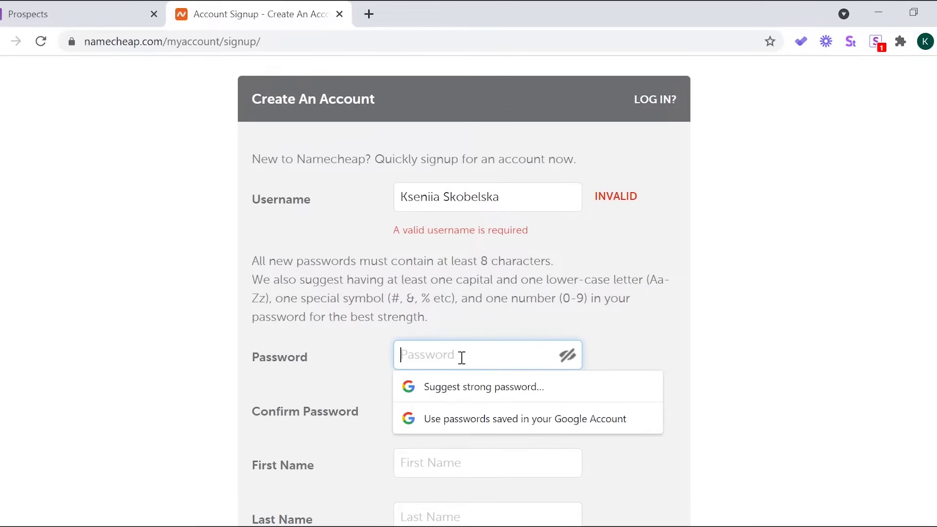
text(•••••)
click(459, 417)
text(••••••••)
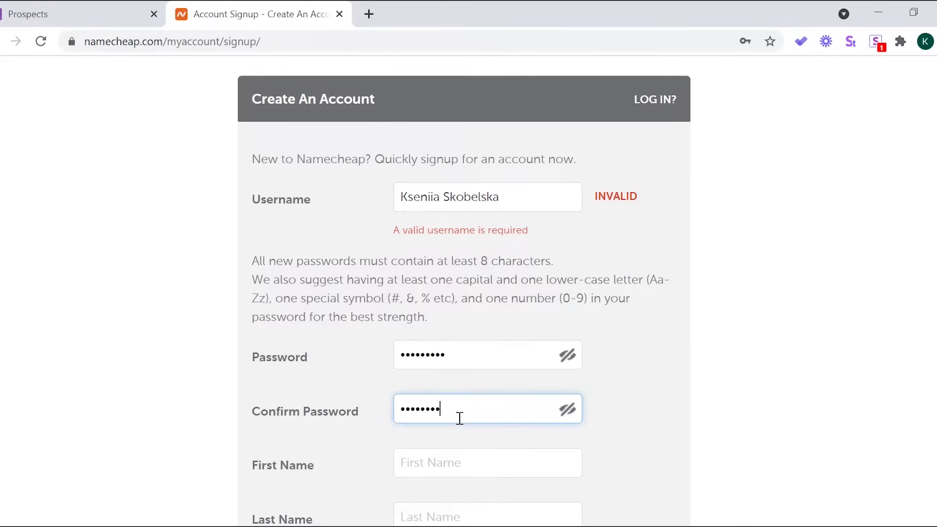
text(••)
Fill in the account holder's first name, last name and e-mail, then create the account.
scroll(446, 389, down, 2)
click(446, 389)
scroll(437, 395, down, 1)
click(452, 362)
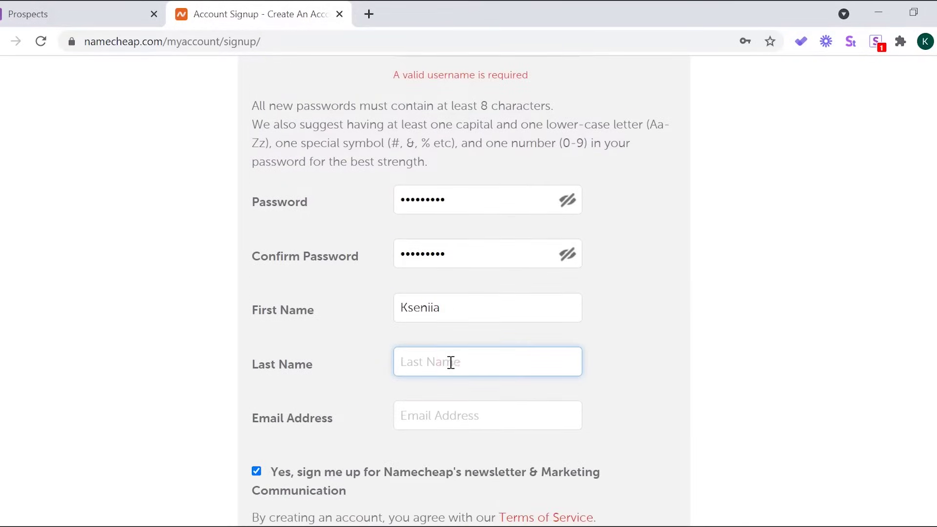
scroll(455, 393, down, 1)
click(451, 339)
key(ctrl+v)
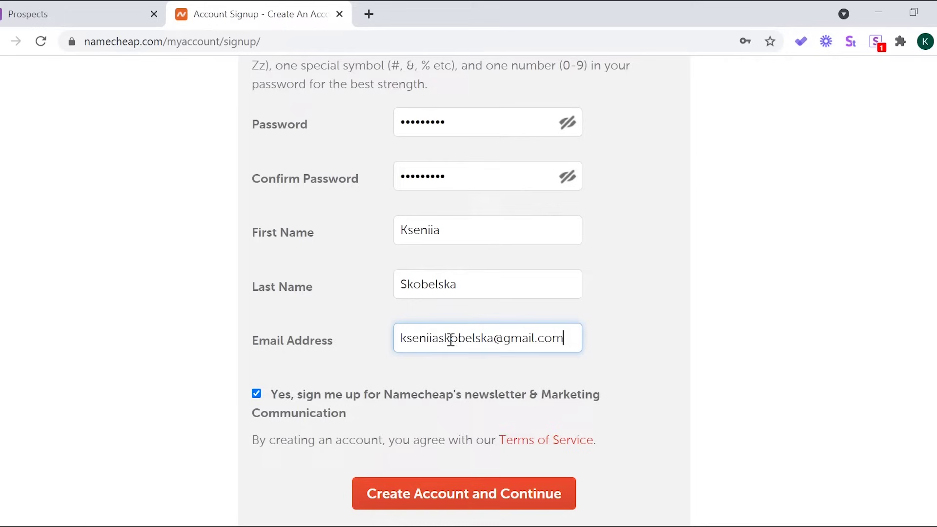
scroll(619, 380, down, 2)
click(532, 330)
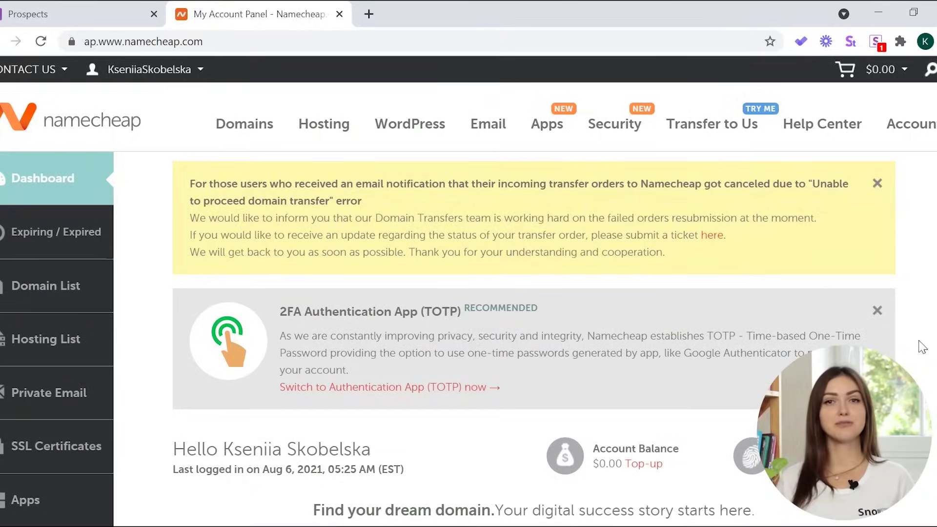
Search the dashboard for domains matching 'tracksnovio'.
scroll(922, 347, down, 5)
click(263, 257)
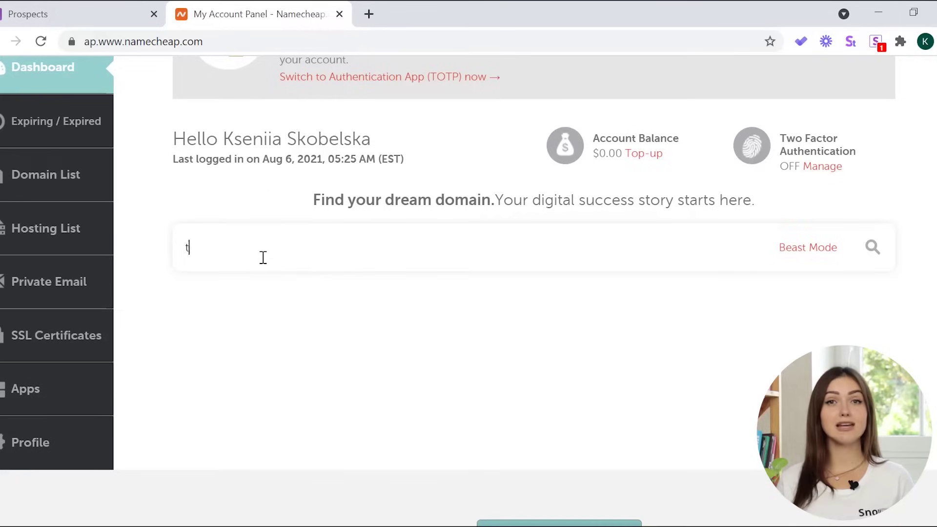
text(tracksnovio)
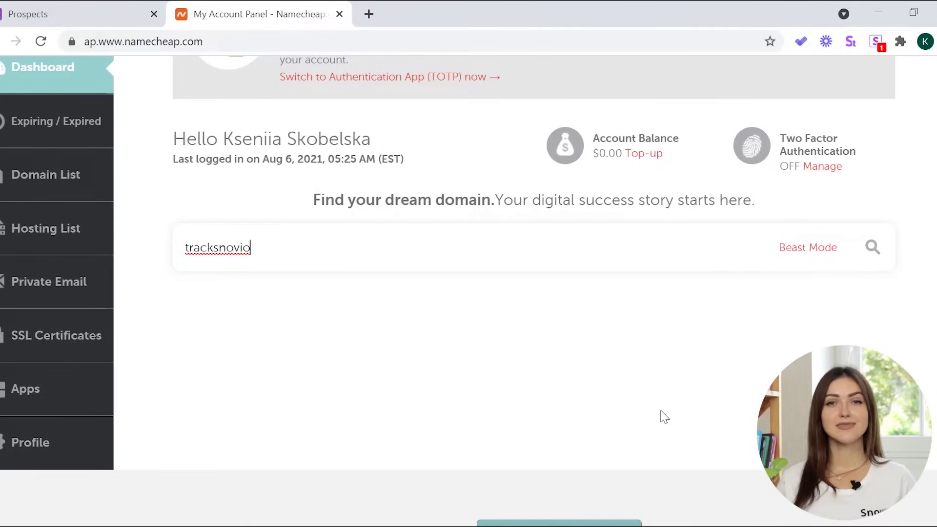
click(874, 248)
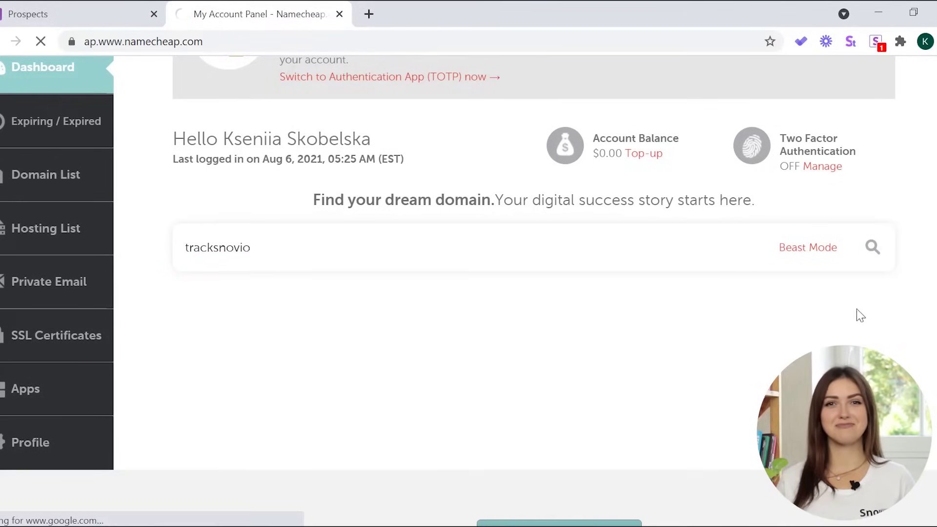
scroll(27, 360, down, 8)
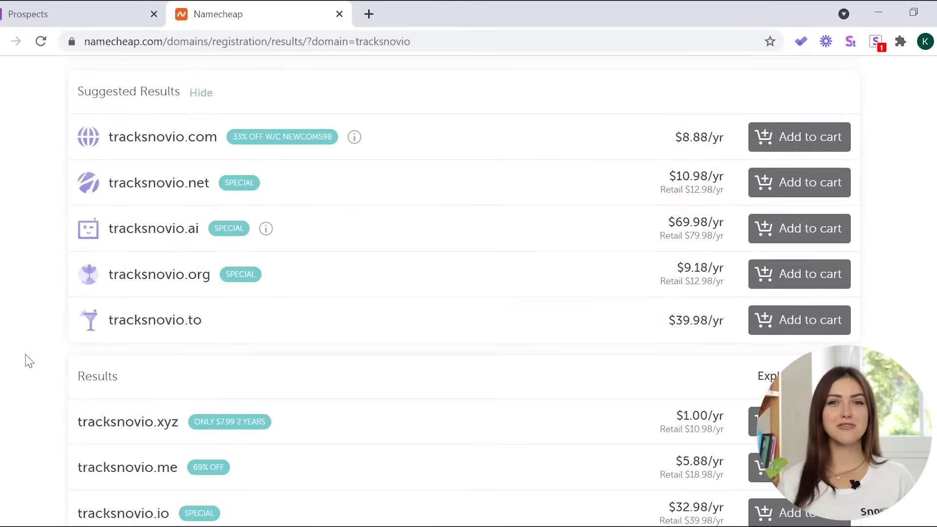
scroll(27, 359, down, 2)
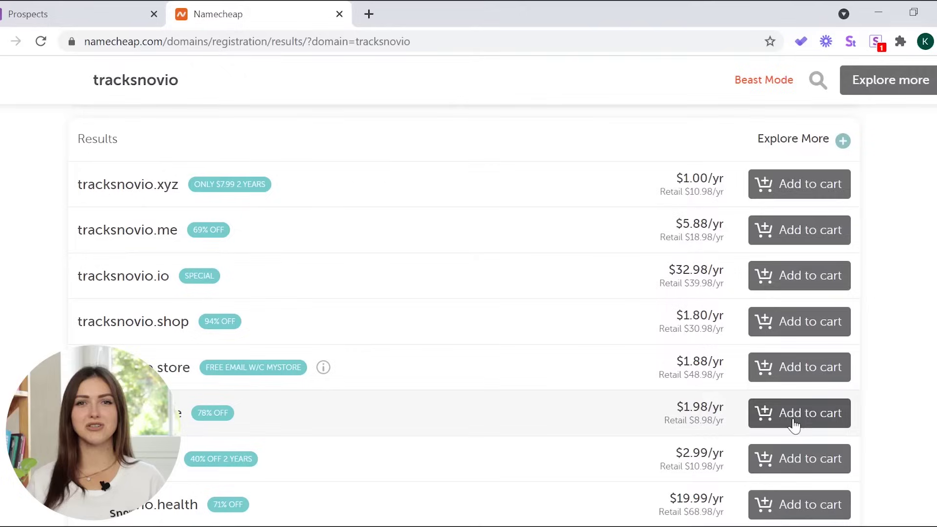
Add tracksnovio.one to the cart and view the cart.
click(806, 419)
scroll(864, 402, up, 10)
mouse_move(830, 70)
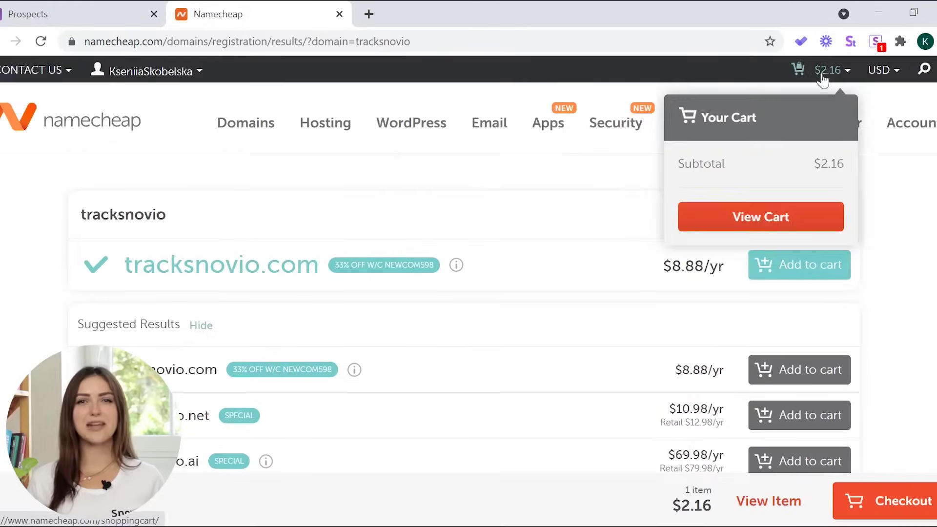
click(790, 221)
Confirm the order, register as an individual, and enter street address, city, state and zip code.
click(780, 306)
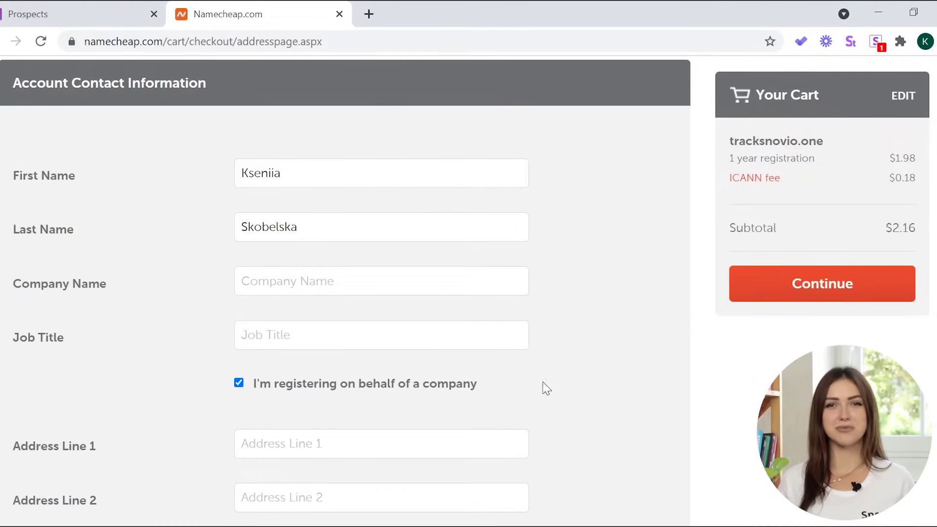
click(239, 383)
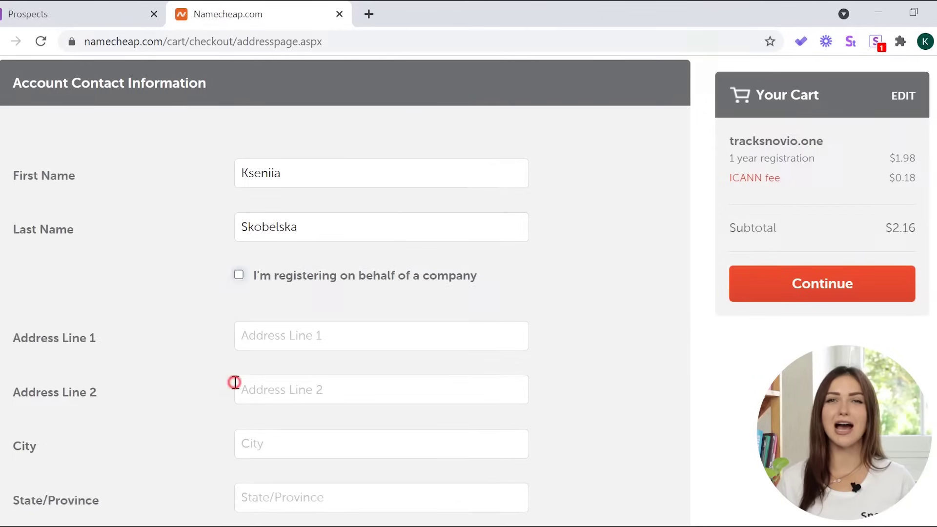
scroll(569, 312, down, 3)
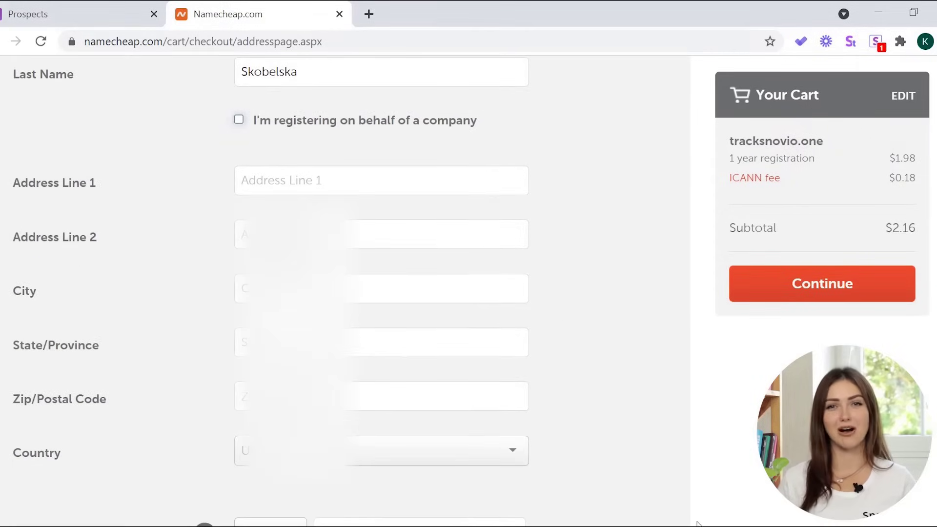
click(301, 181)
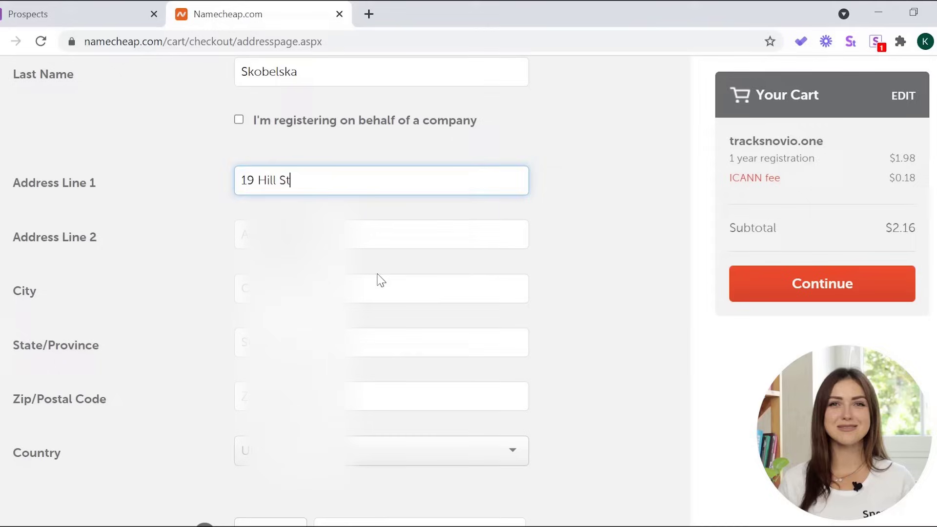
click(367, 288)
text(B)
click(412, 345)
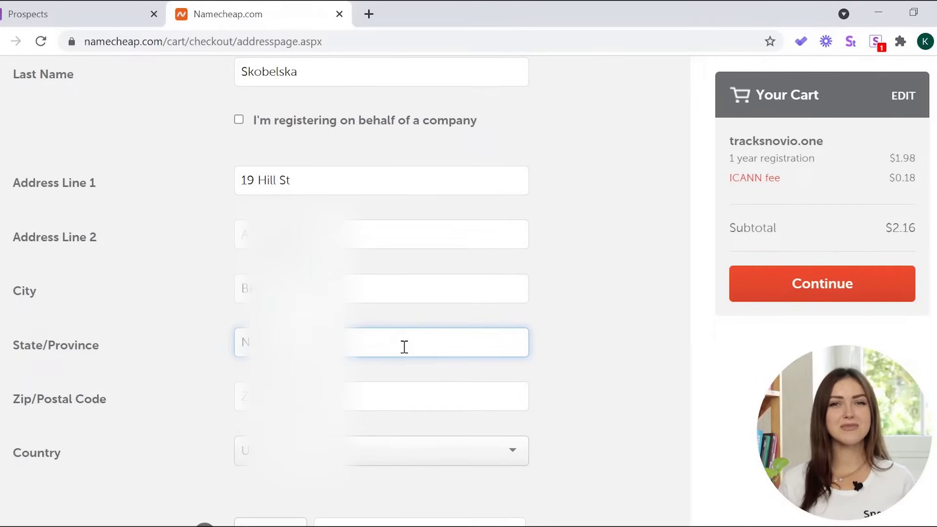
click(432, 394)
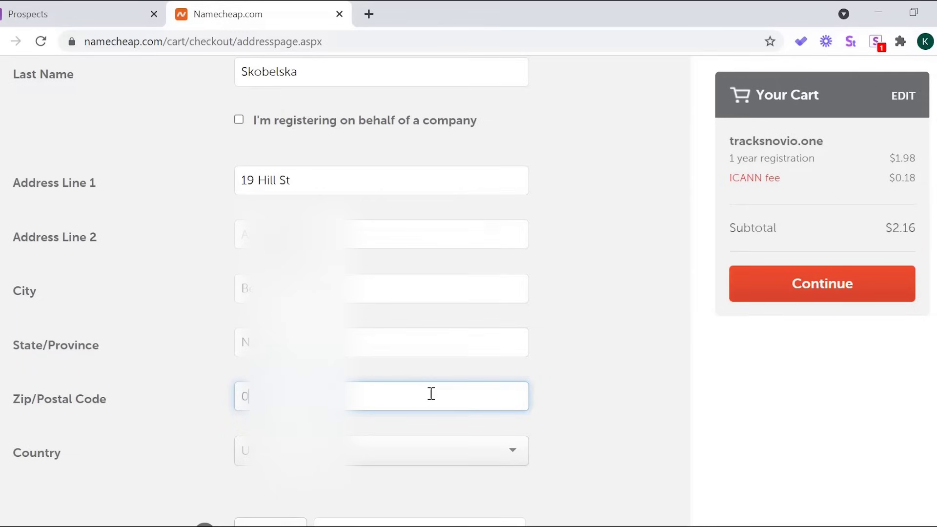
Choose United States as the country, enter the phone number, and submit the contact details.
click(512, 450)
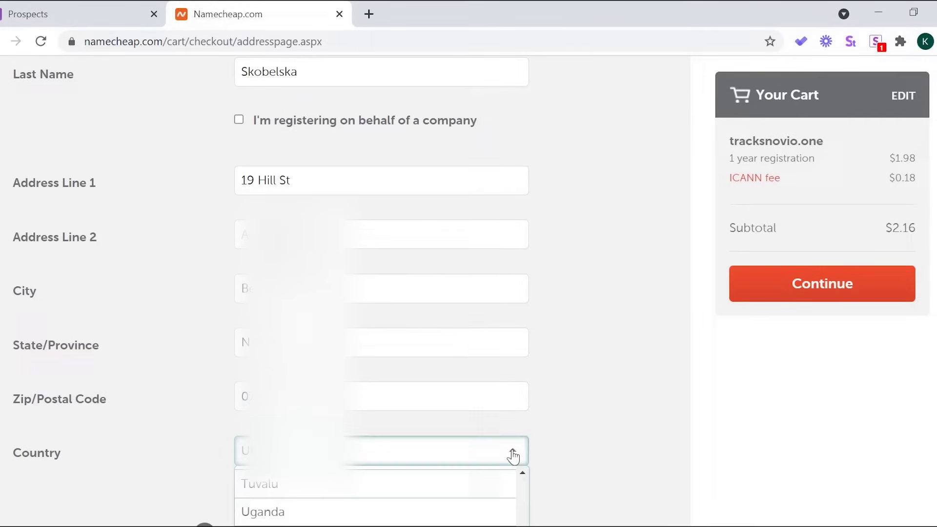
scroll(488, 453, down, 2)
scroll(462, 452, down, 2)
click(466, 461)
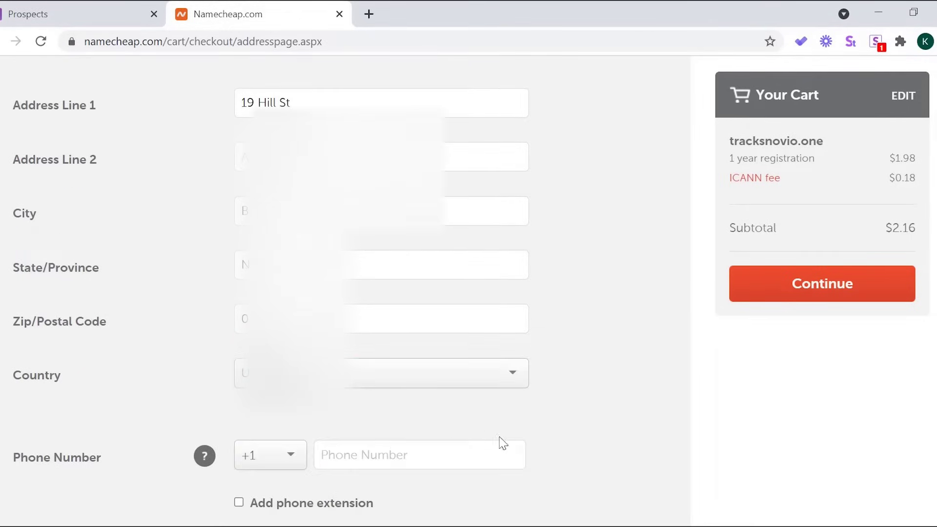
scroll(523, 435, down, 5)
click(374, 221)
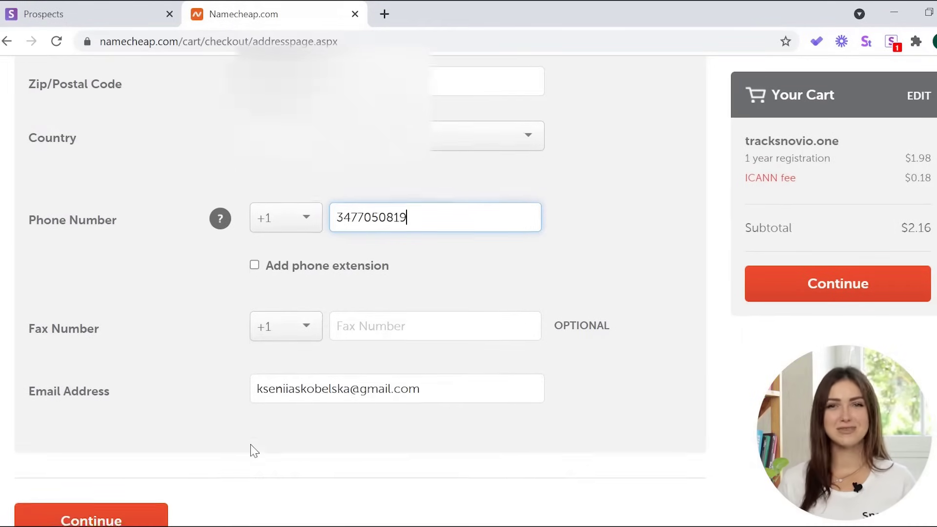
scroll(251, 447, down, 3)
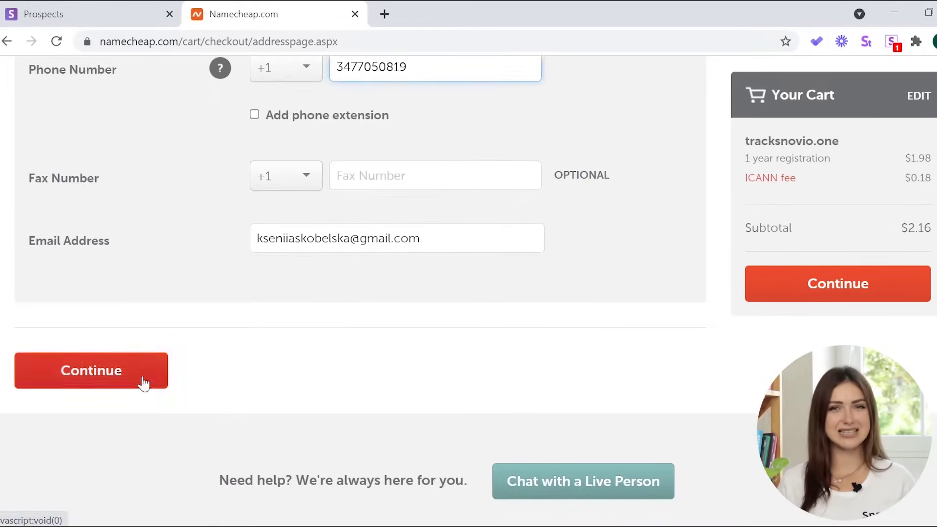
click(142, 383)
scroll(665, 379, down, 10)
scroll(670, 381, down, 9)
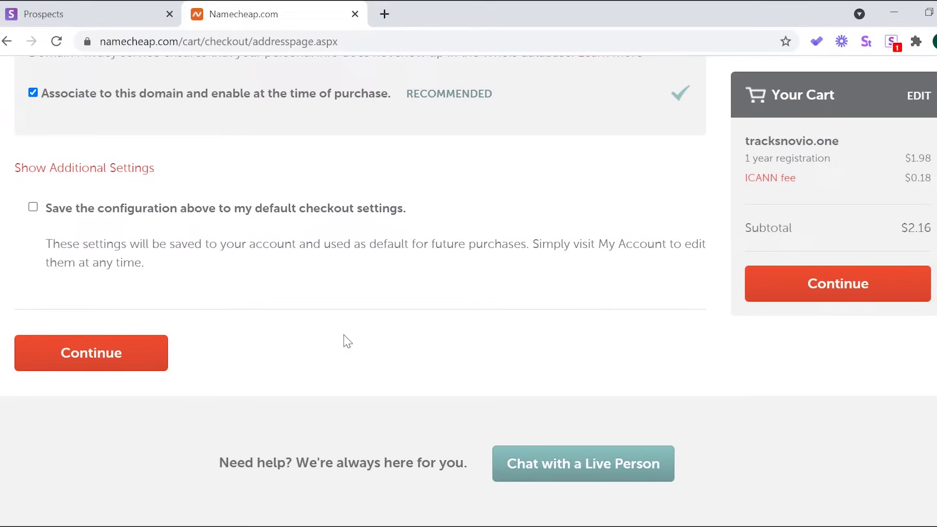
click(120, 353)
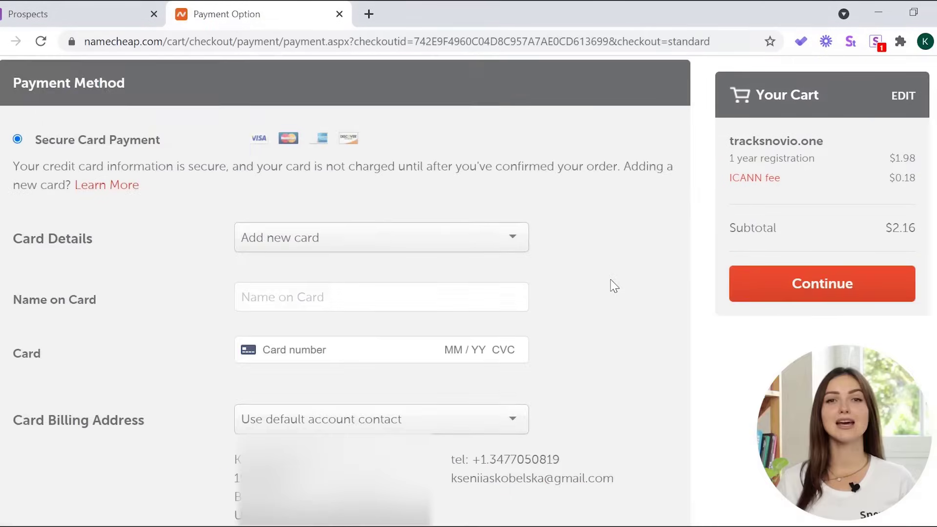
Enter the cardholder's name and pay the $2.16 tracksnovio.one order.
scroll(610, 287, down, 2)
click(369, 224)
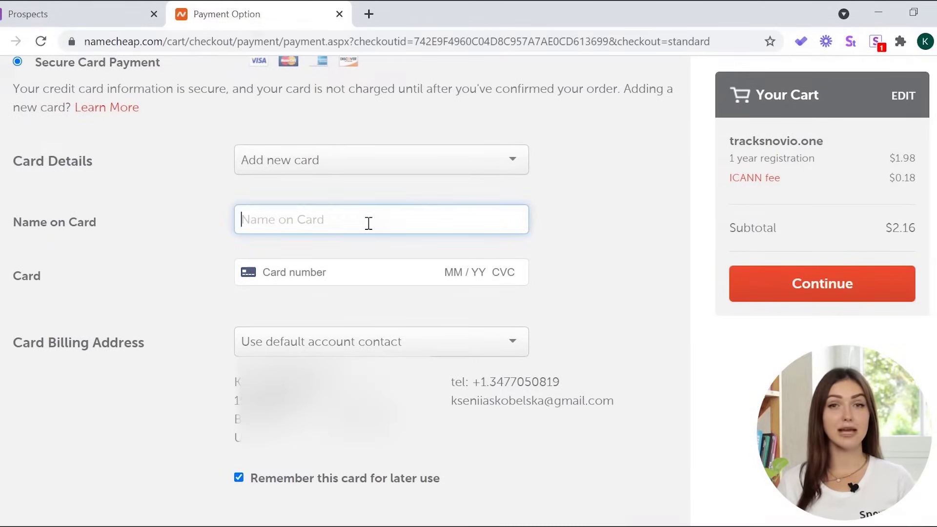
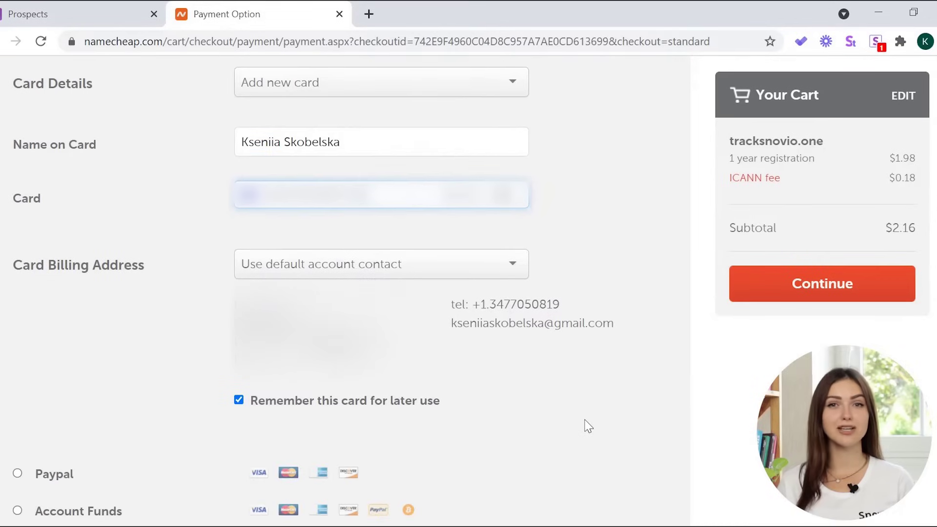
scroll(586, 426, down, 10)
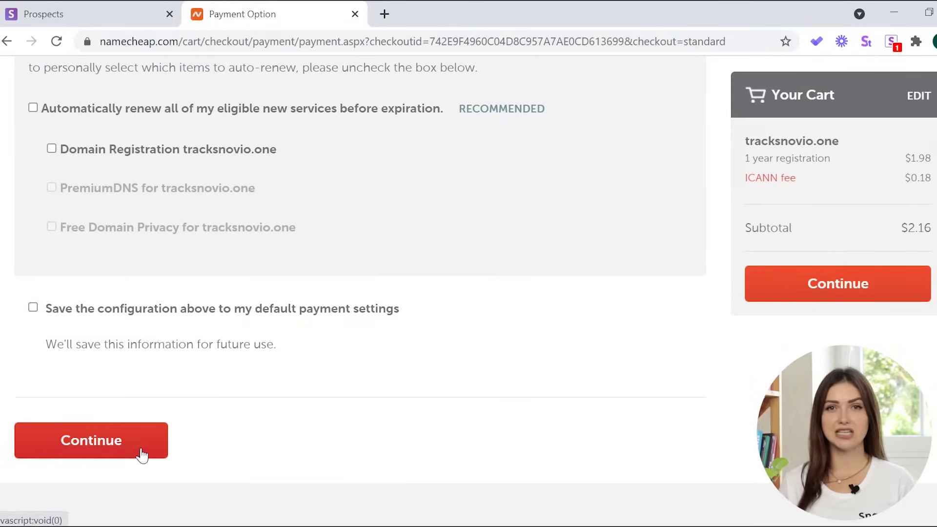
click(142, 456)
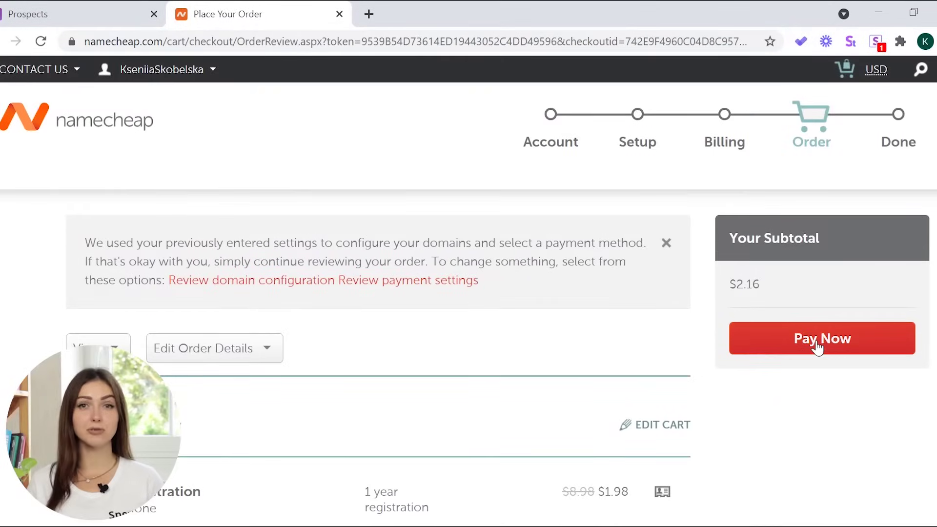
click(819, 347)
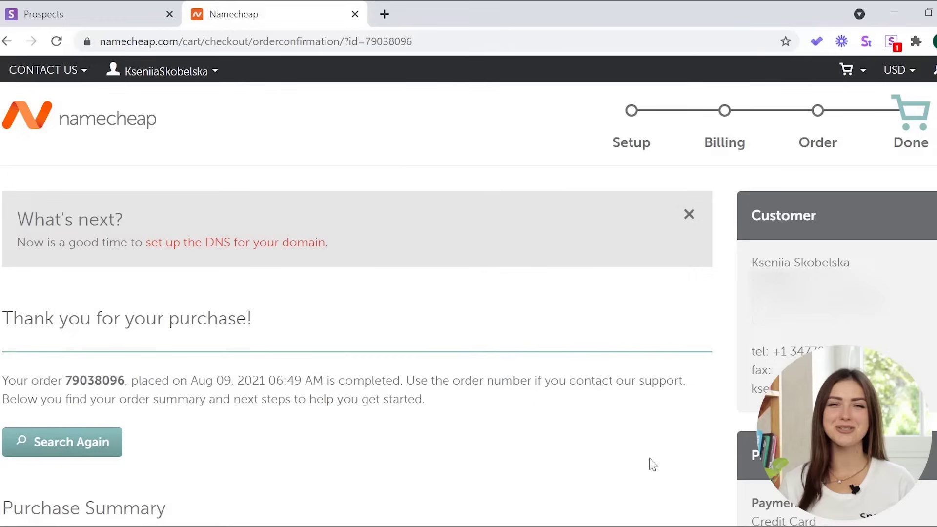
Review the purchase confirmation and return to the account dashboard.
scroll(617, 445, down, 5)
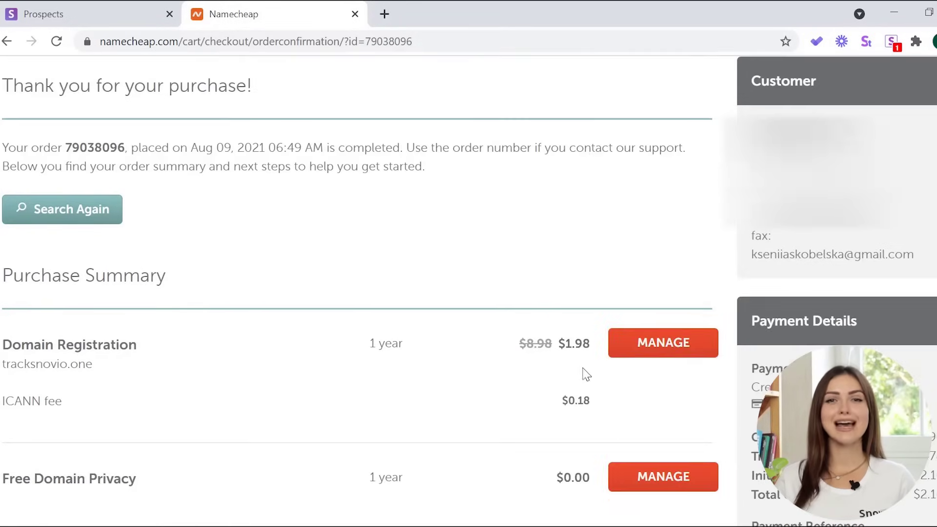
scroll(586, 373, down, 2)
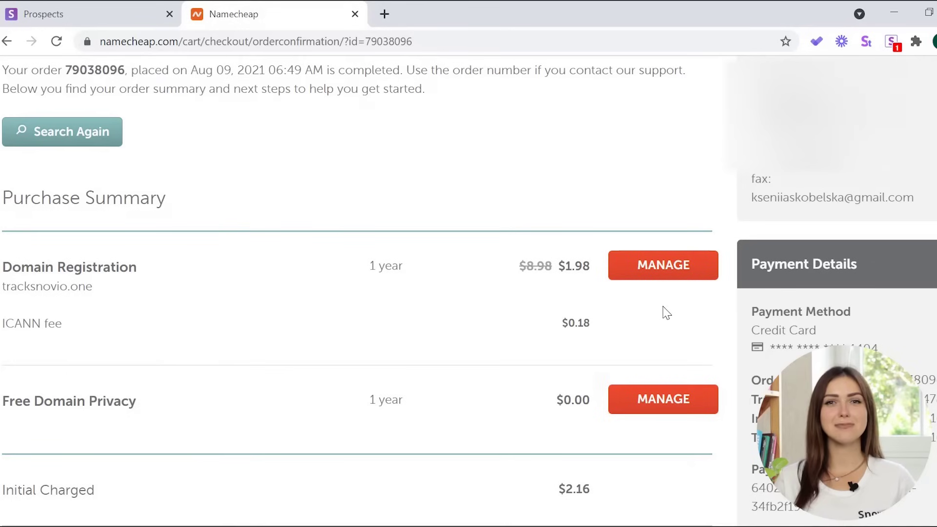
scroll(420, 239, up, 6)
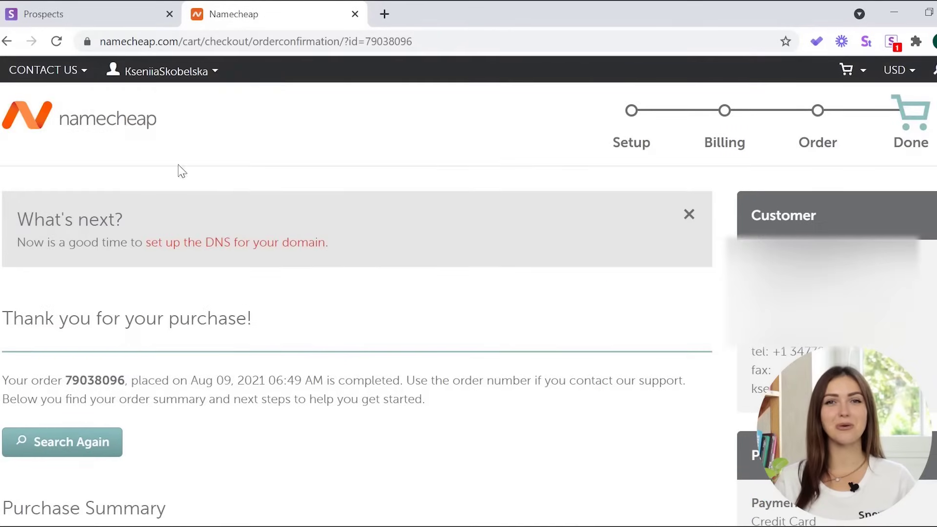
click(164, 71)
click(171, 250)
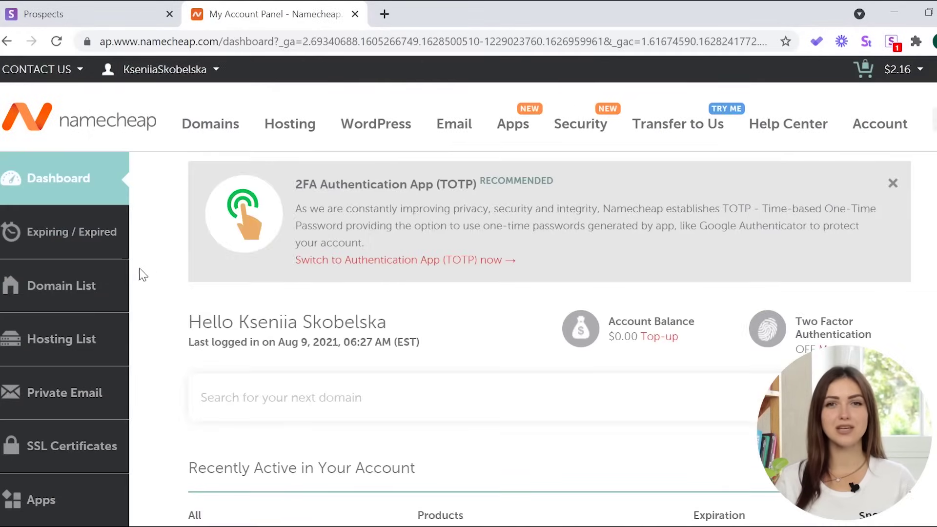
Open tracksnovio.one's Advanced DNS settings and add a new host record row.
click(96, 292)
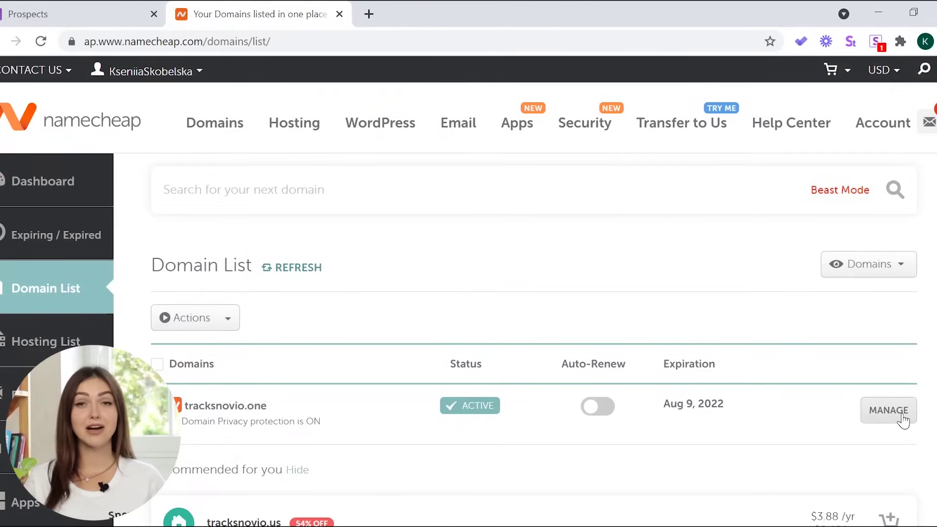
click(903, 418)
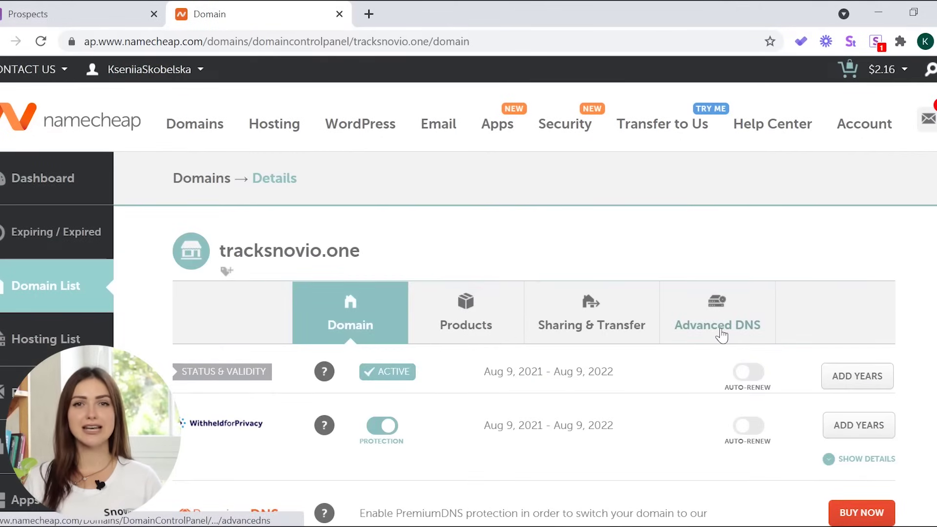
click(723, 333)
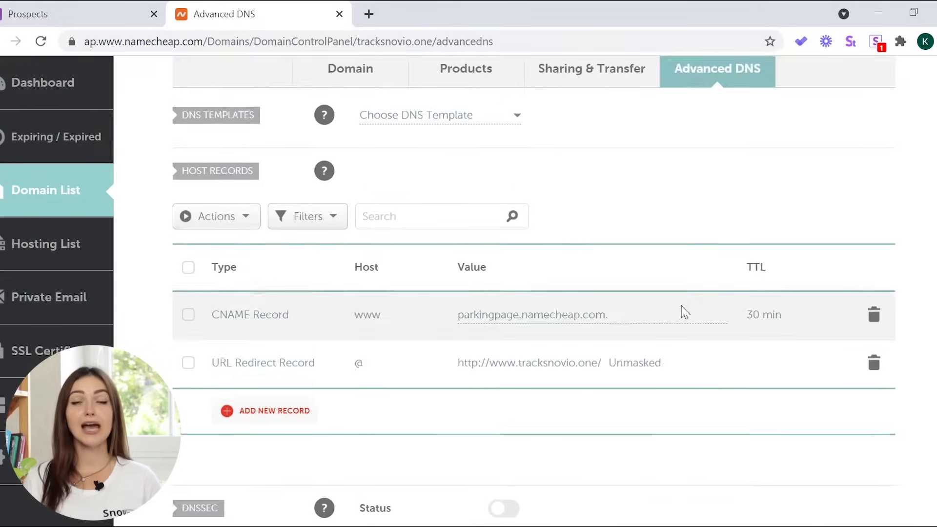
scroll(708, 323, down, 1)
click(253, 360)
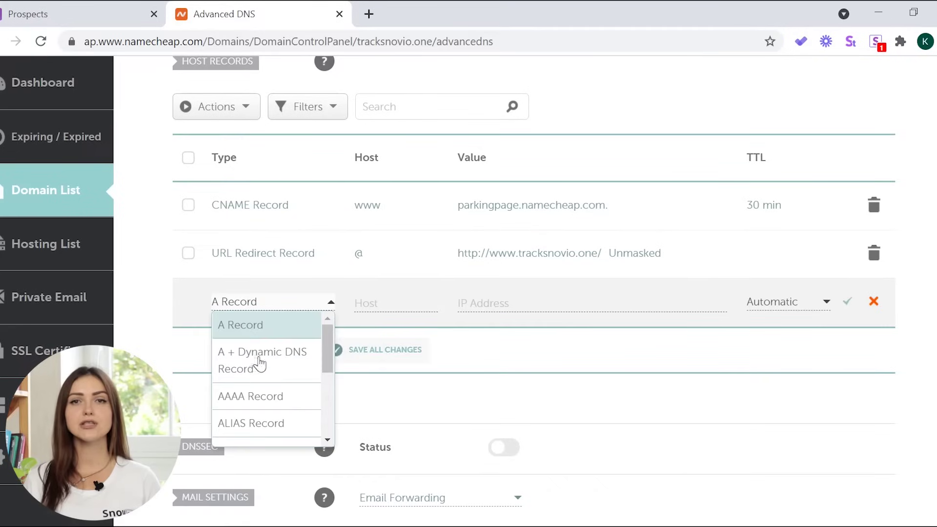
Make it a CNAME record with host 'track' pointing to snov-stream.com and save.
scroll(292, 385, down, 3)
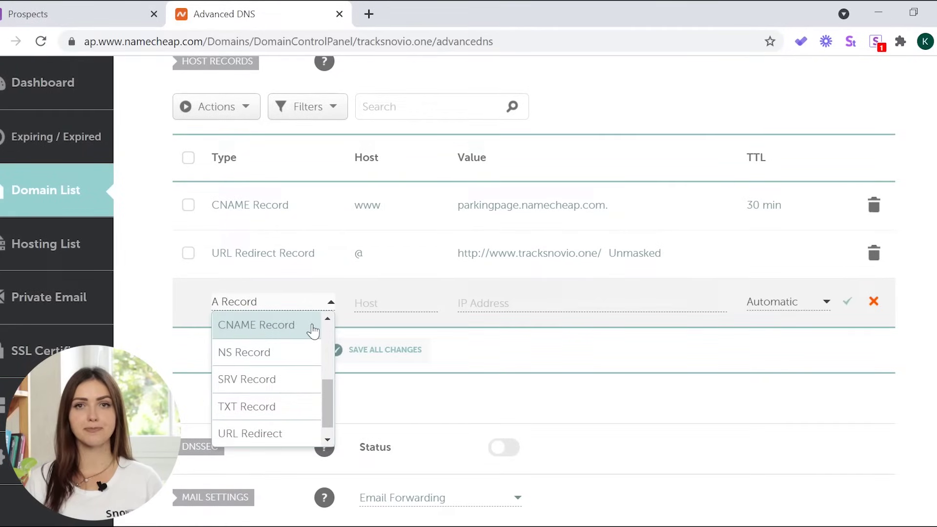
click(313, 331)
click(398, 303)
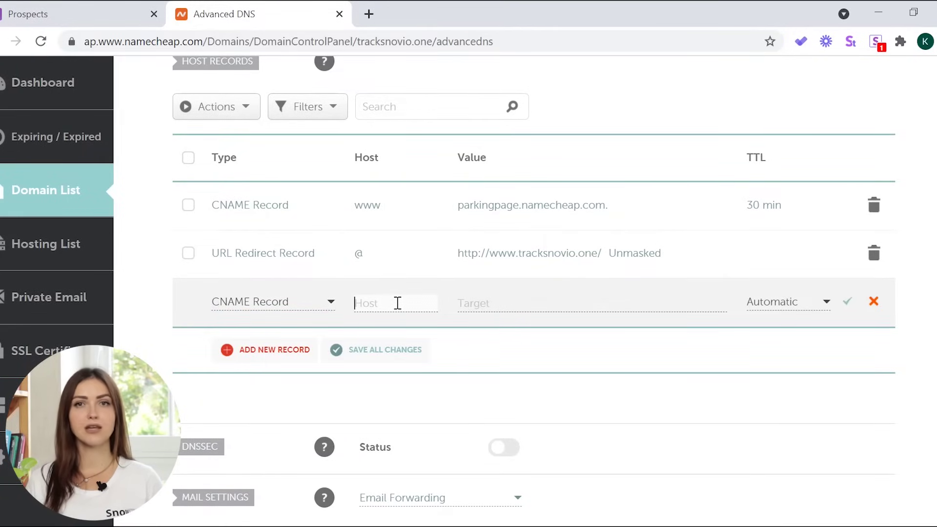
click(501, 308)
text(snov-stream.com)
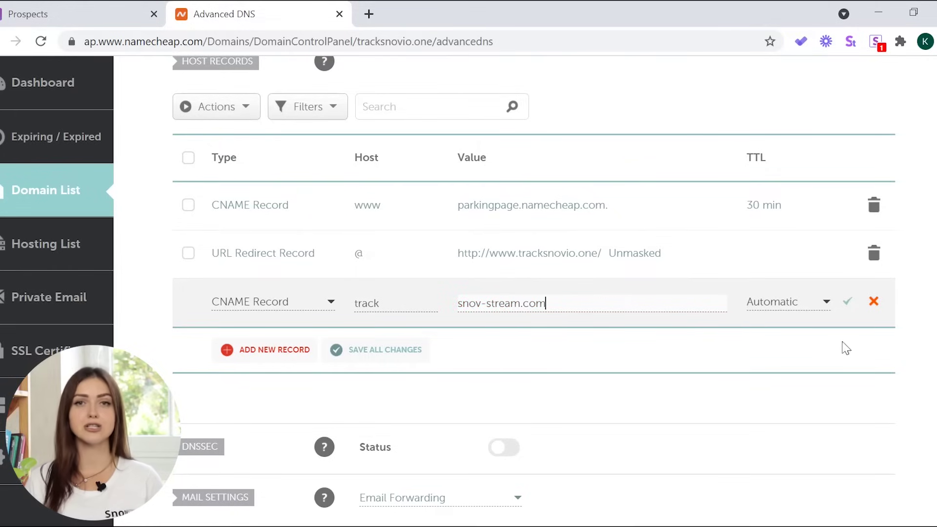
click(400, 356)
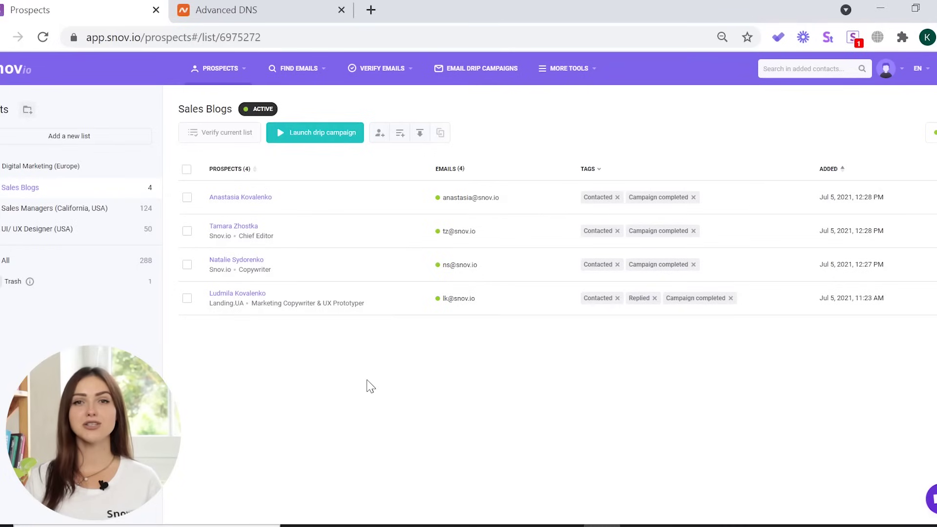
Open Snov.io's Email Accounts settings and edit the second email account.
click(887, 69)
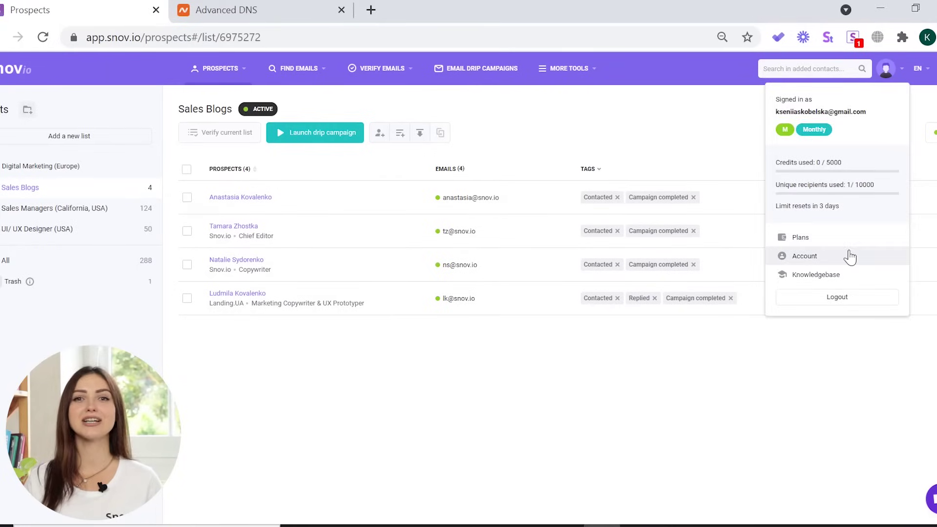
click(850, 257)
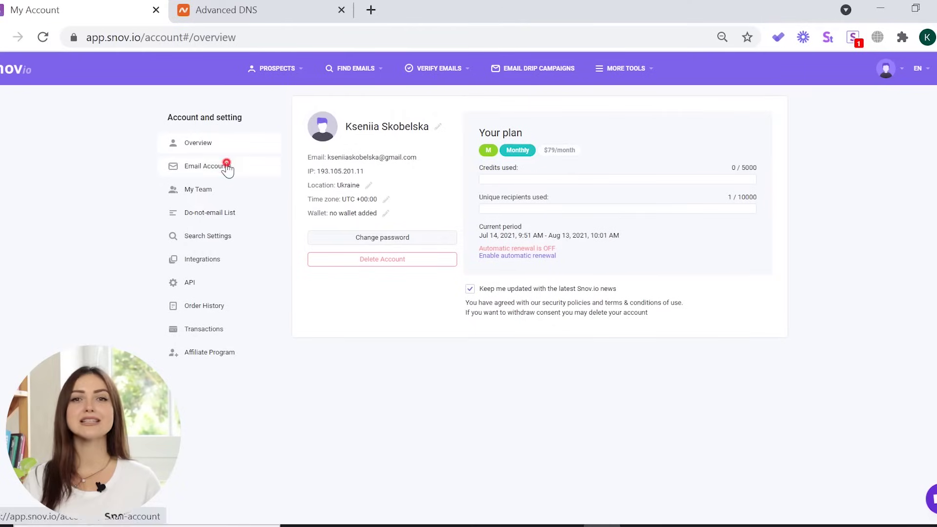
click(228, 166)
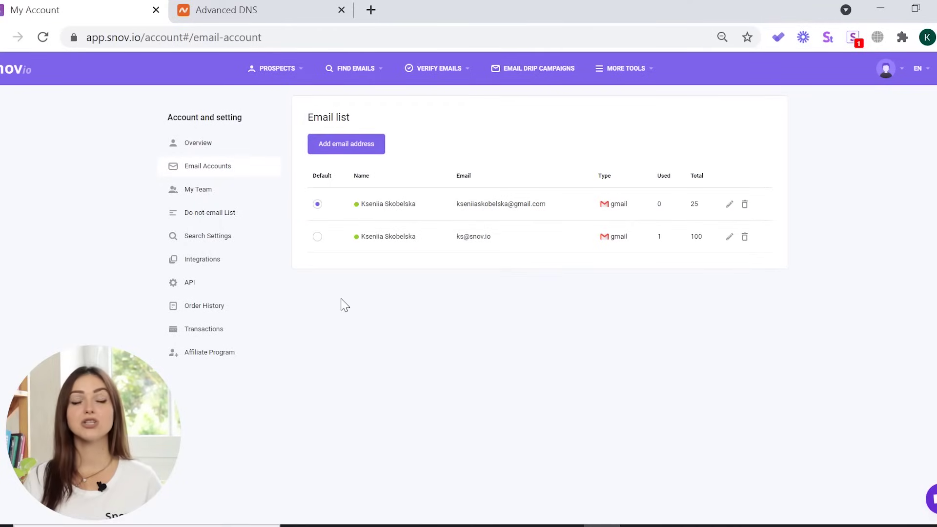
click(729, 238)
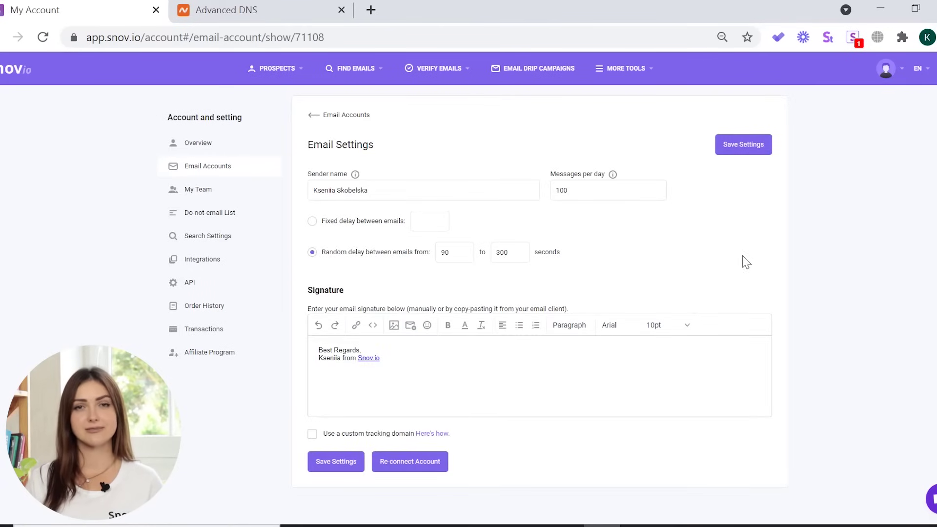
Enable a custom tracking domain, set it to track.tracksnovio.one, and save the settings.
click(312, 434)
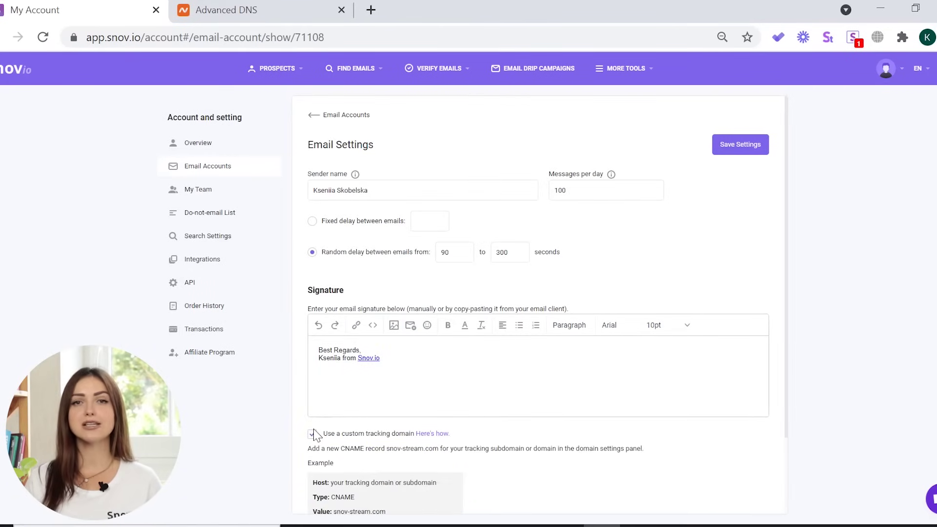
scroll(510, 392, down, 2)
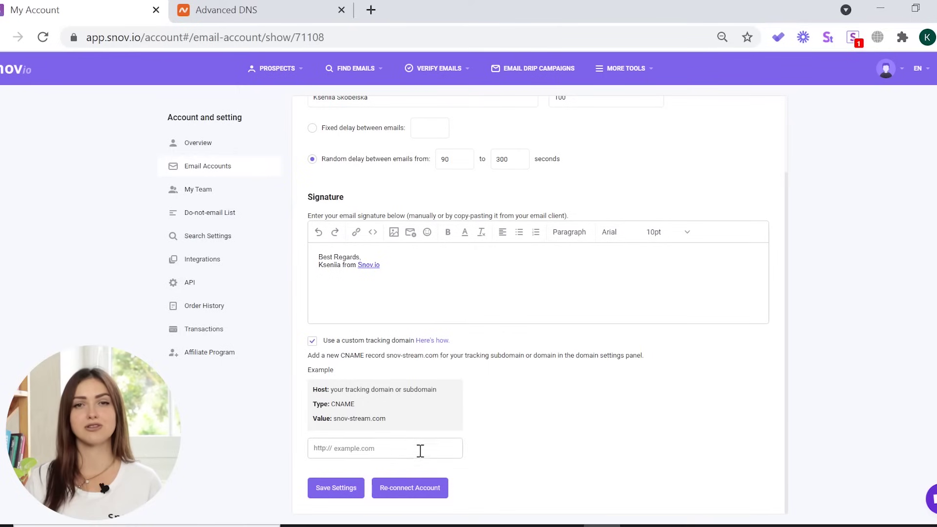
click(417, 448)
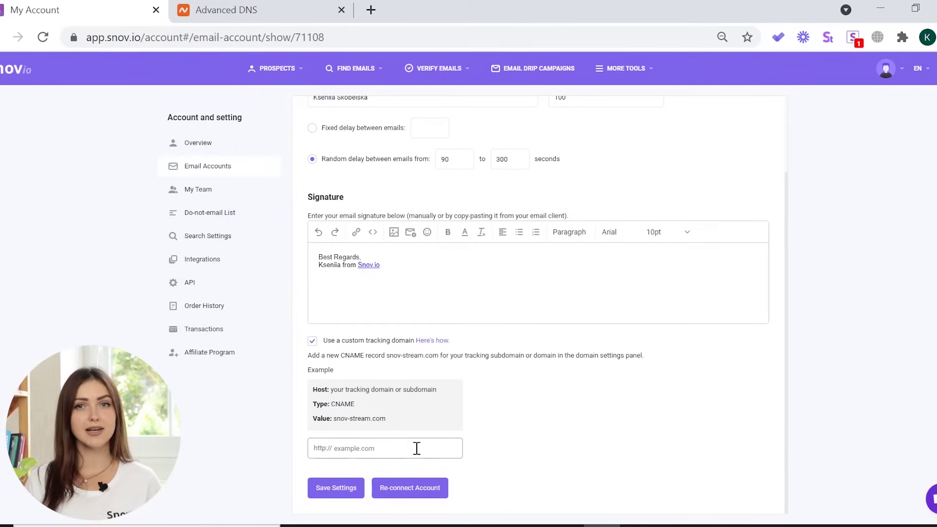
click(417, 448)
text(track.tracksnovio.one)
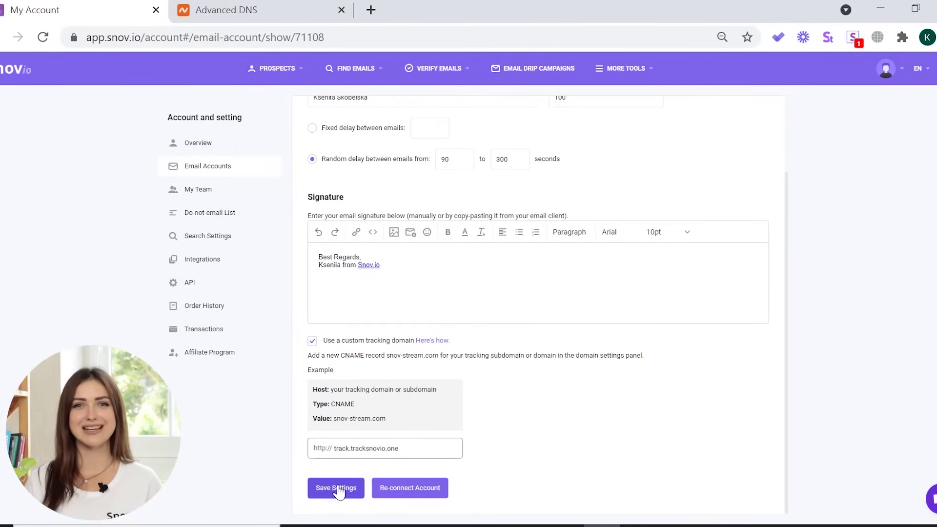
click(337, 488)
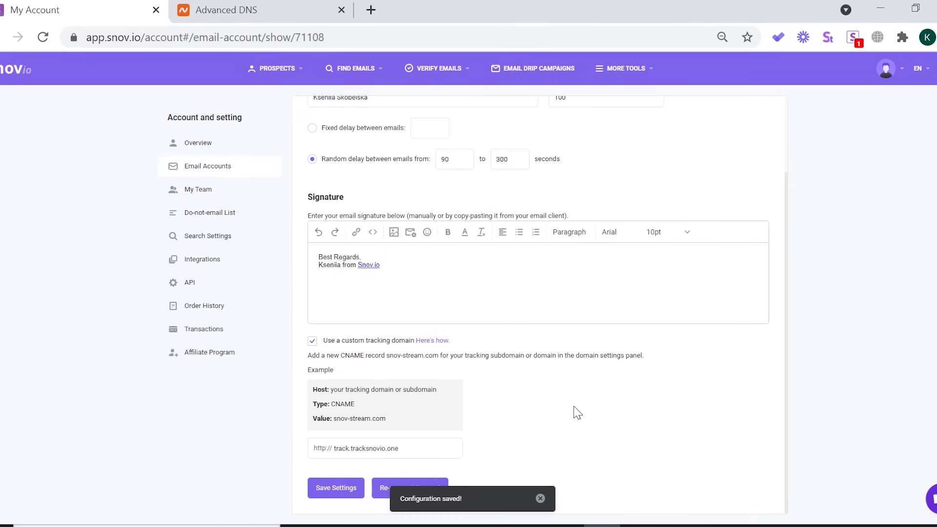